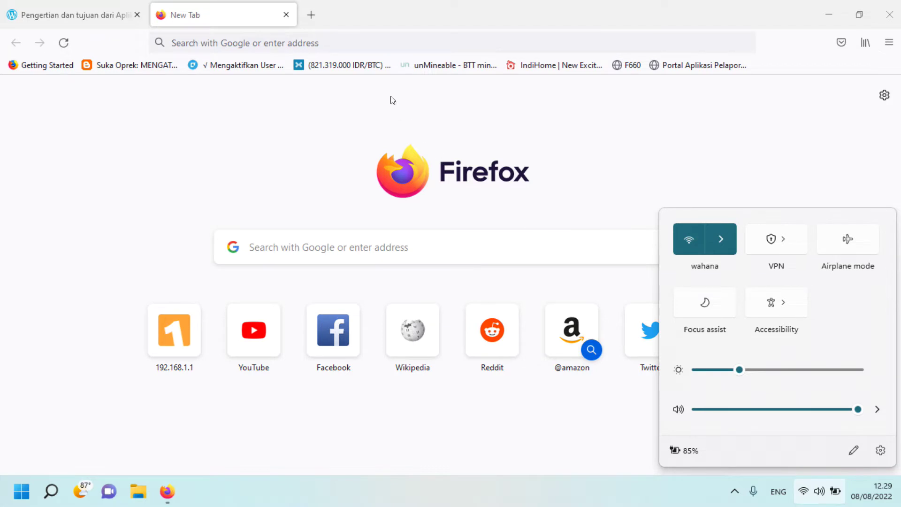
Open the router's login page at 192.168.1.1 in the browser
click(357, 40)
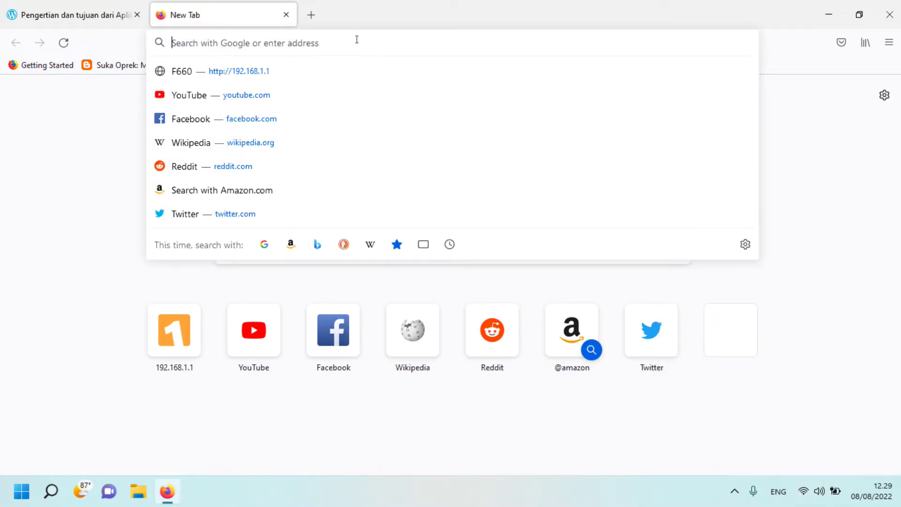
text(192.168)
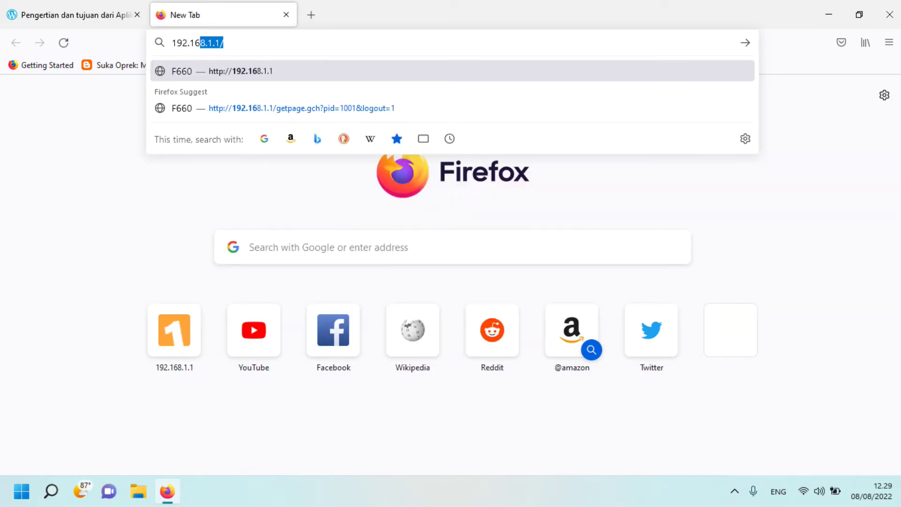
text(.1.)
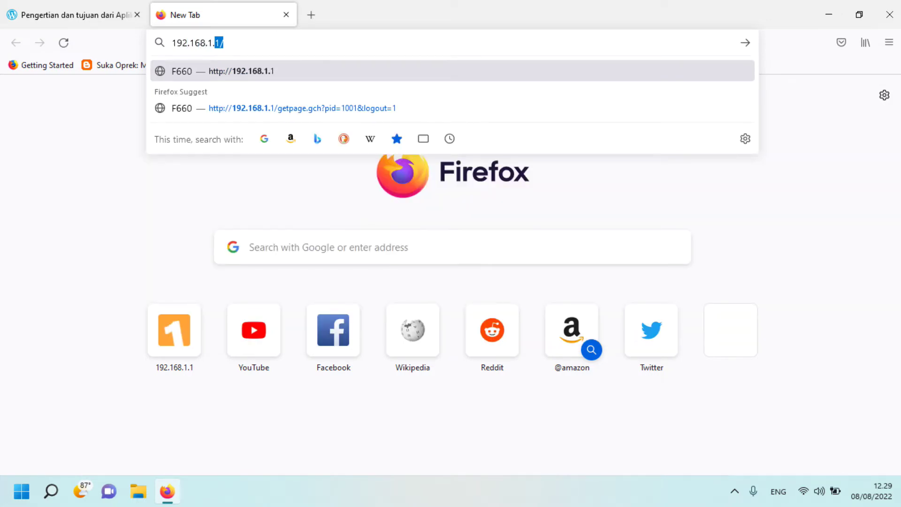
text(1)
key(BackSpace)
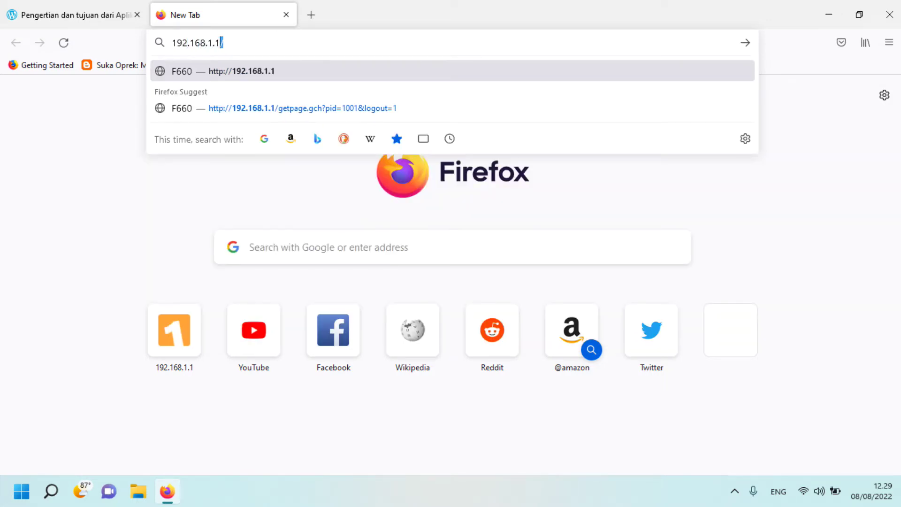
key(Return)
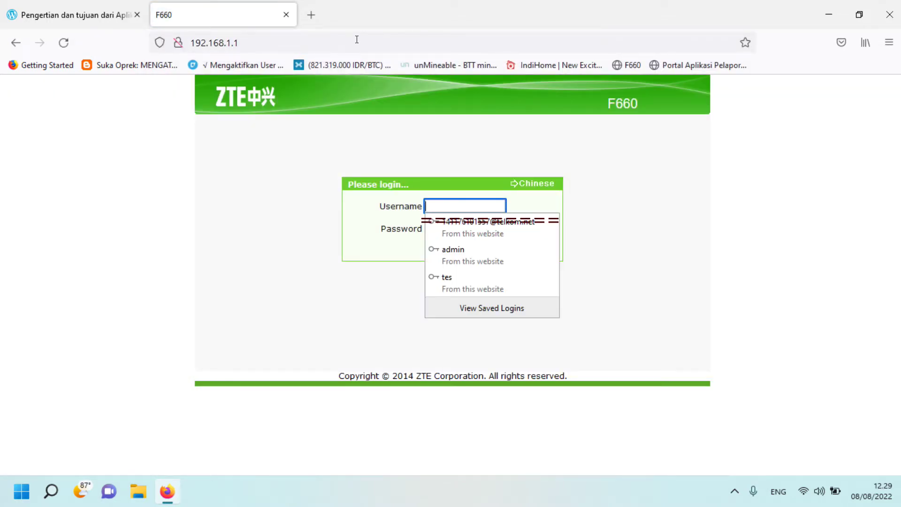
Log in to the router as admin, filling the username and password fields with the saved login
click(637, 221)
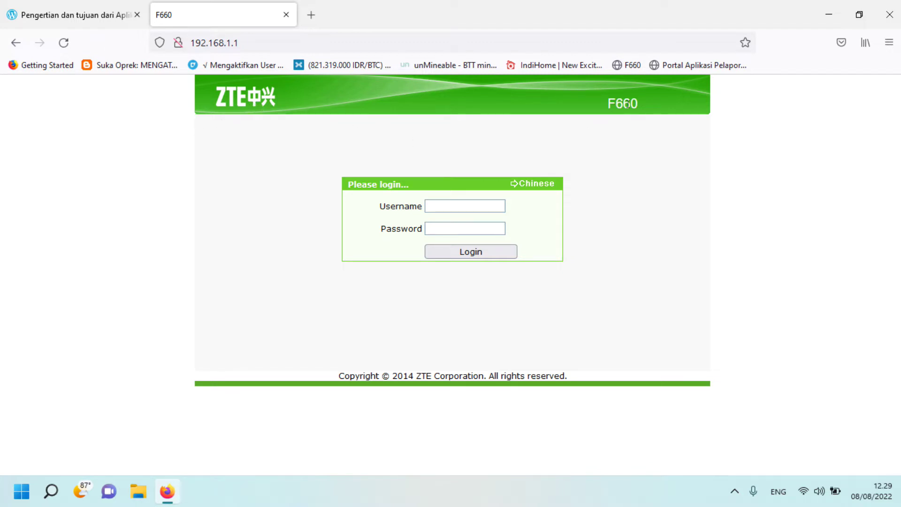
click(474, 204)
click(458, 253)
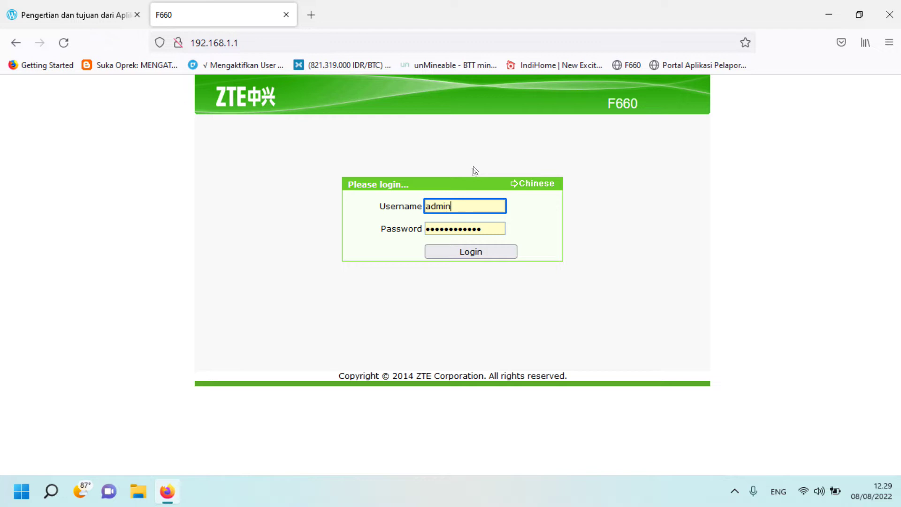
click(464, 252)
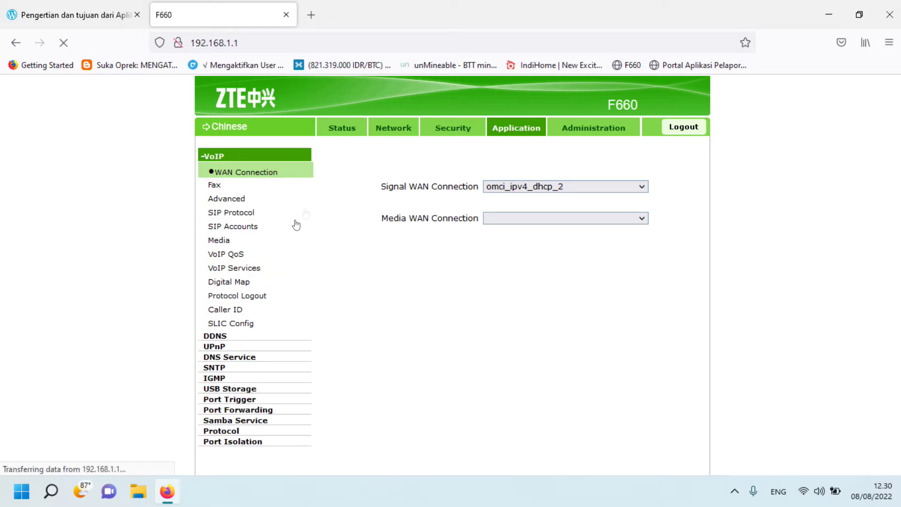
Open the router application's advanced port forwarding settings and delete the existing cctv rule
scroll(260, 334, down, 3)
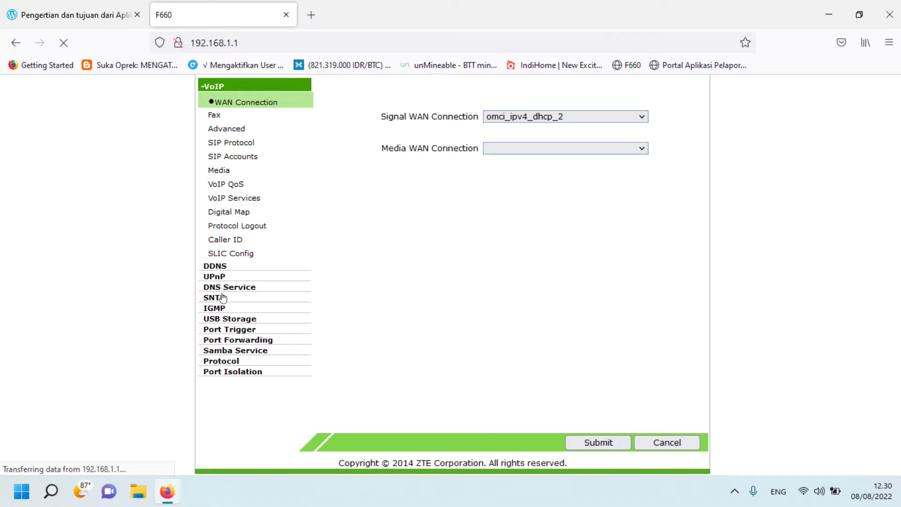
click(217, 341)
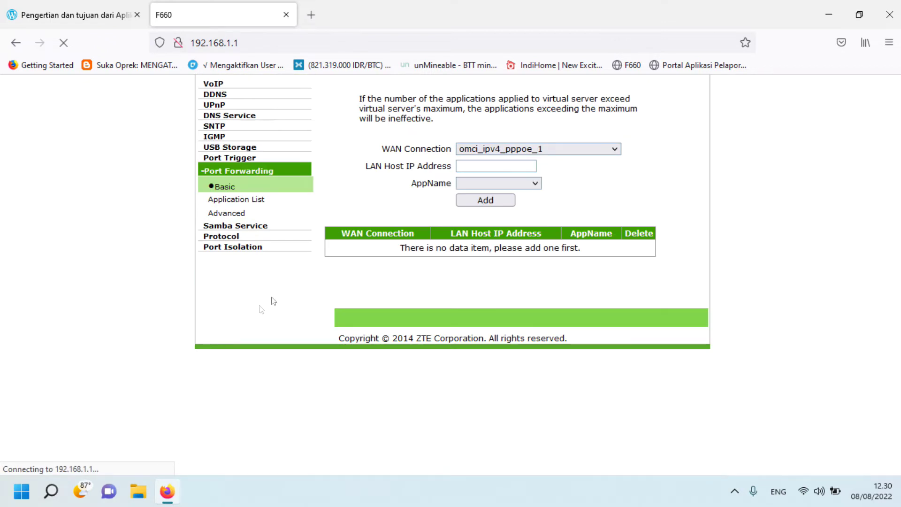
click(232, 214)
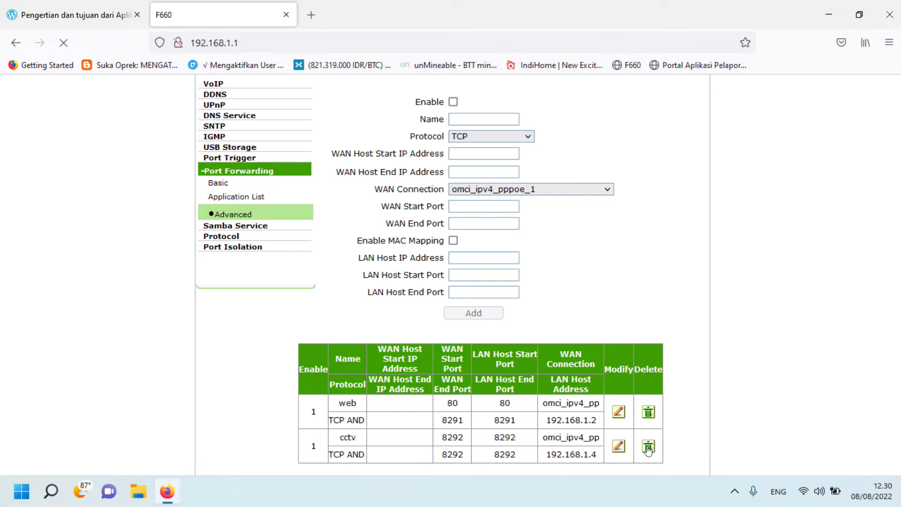
scroll(582, 263, down, 3)
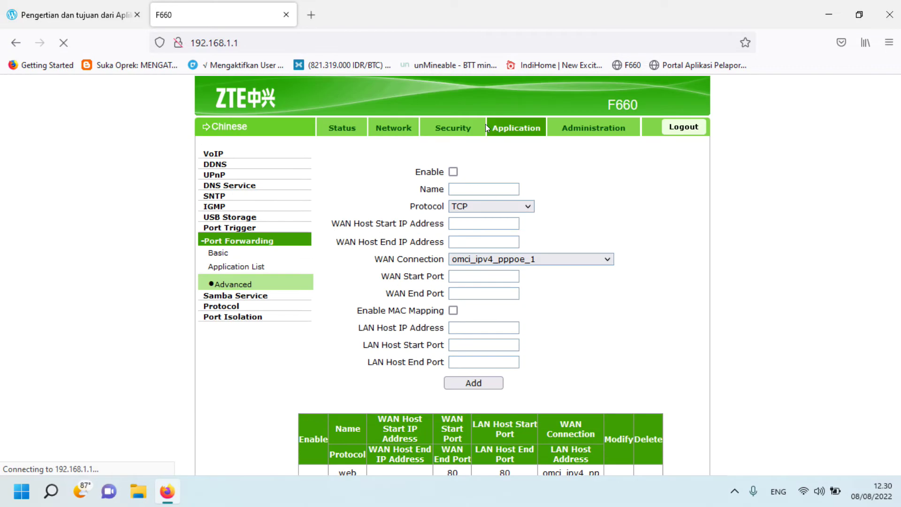
Enable a new port forwarding rule named mikrotik and set its protocol to TCP AND UDP
click(453, 172)
click(461, 187)
text(mikrotik)
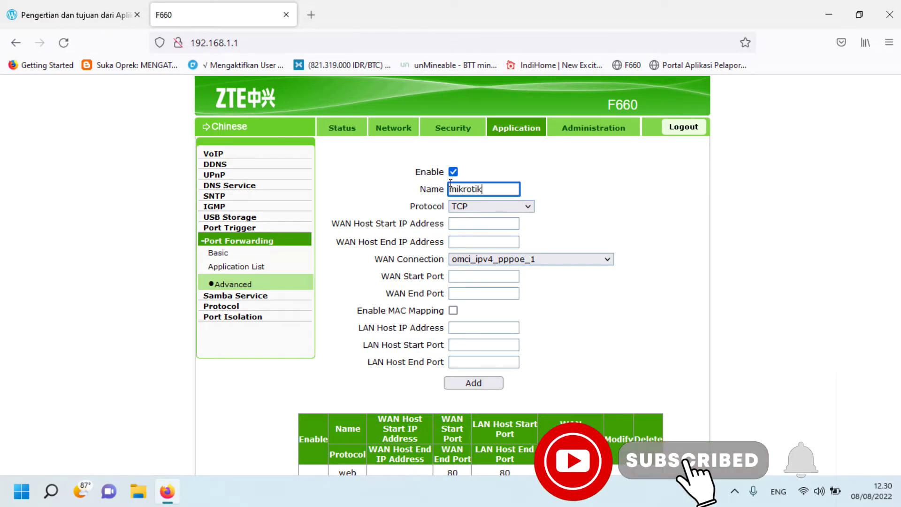
scroll(505, 249, down, 3)
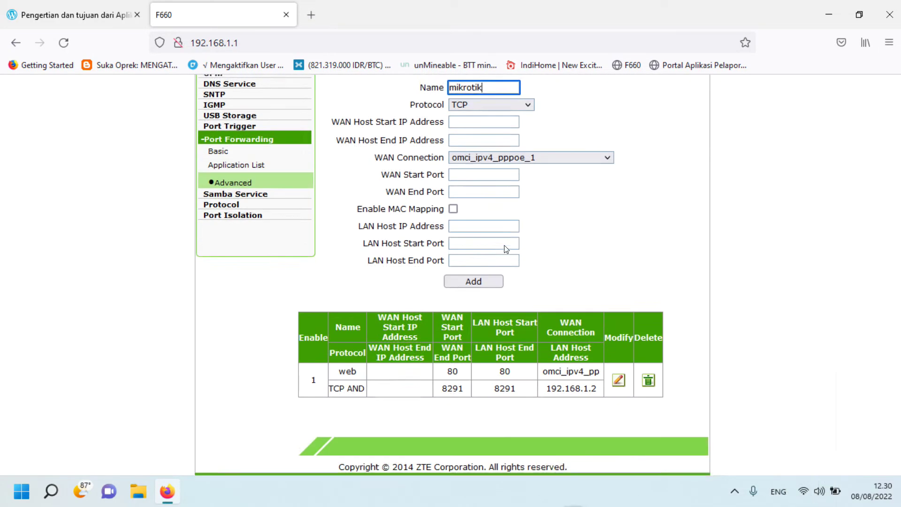
scroll(504, 246, up, 3)
scroll(507, 242, down, 3)
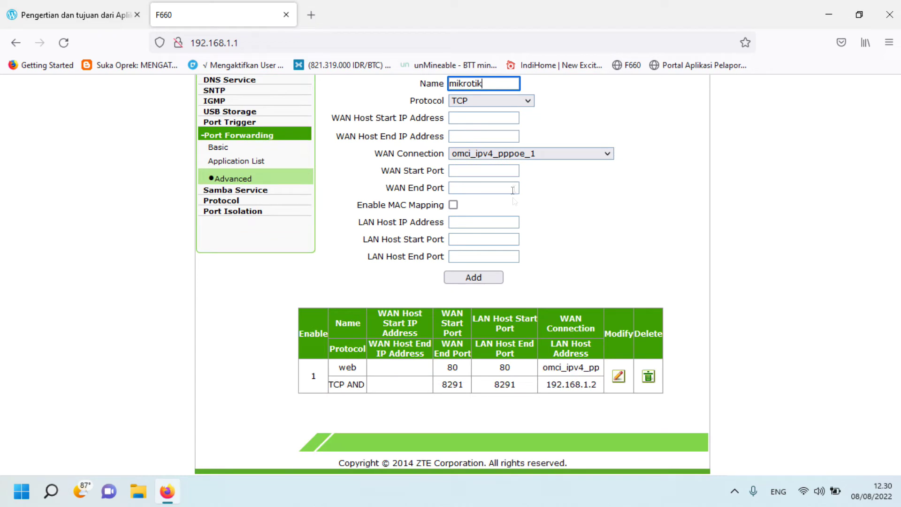
scroll(507, 173, up, 2)
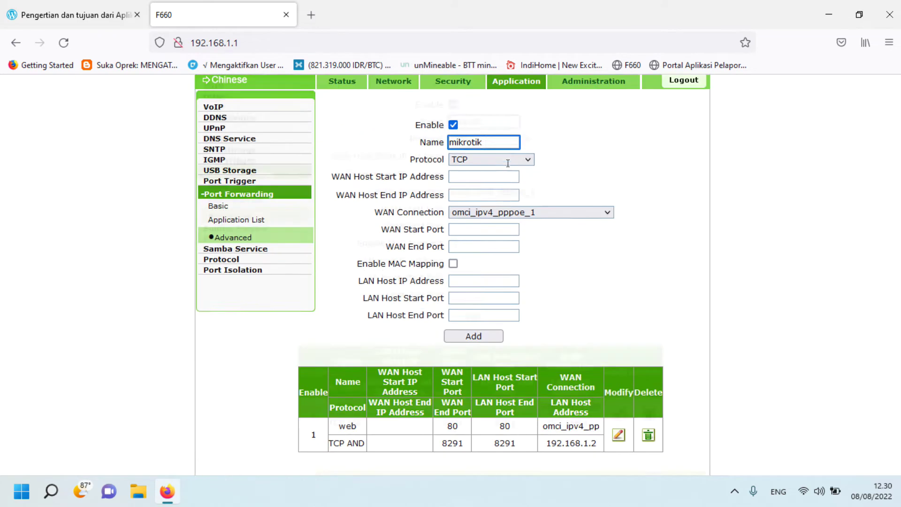
click(502, 168)
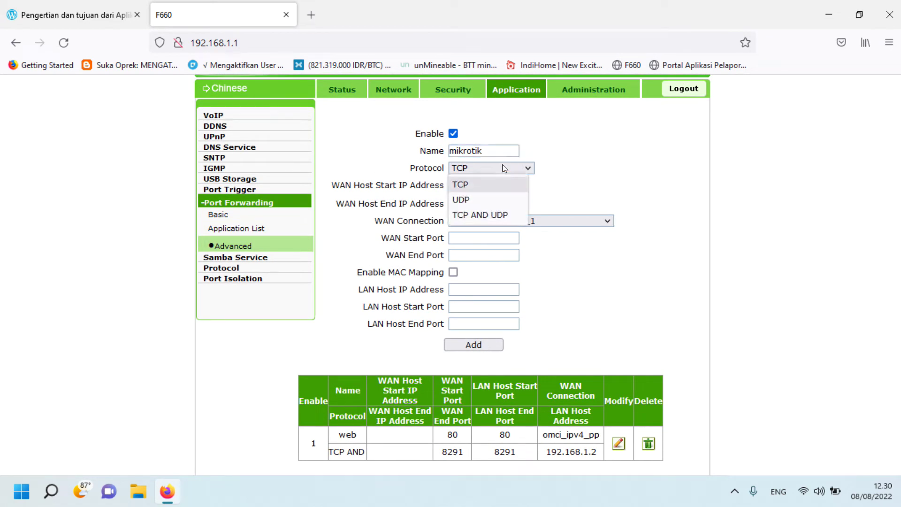
click(496, 217)
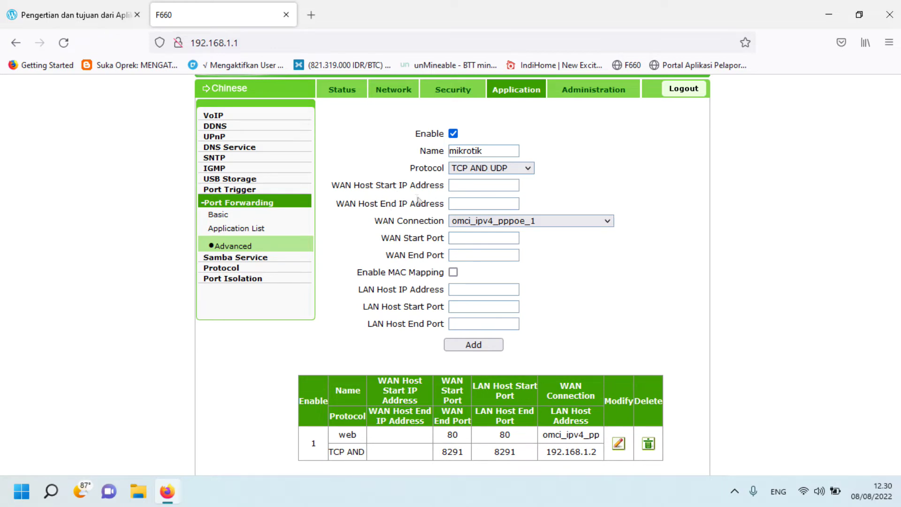
Set both the WAN start port and the WAN end port of the mikrotik rule to 8292
click(474, 238)
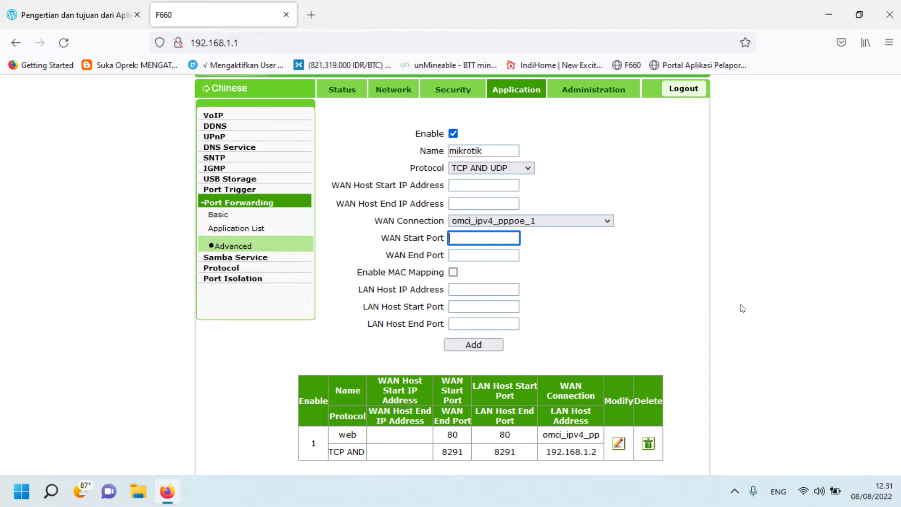
text(8292)
click(462, 252)
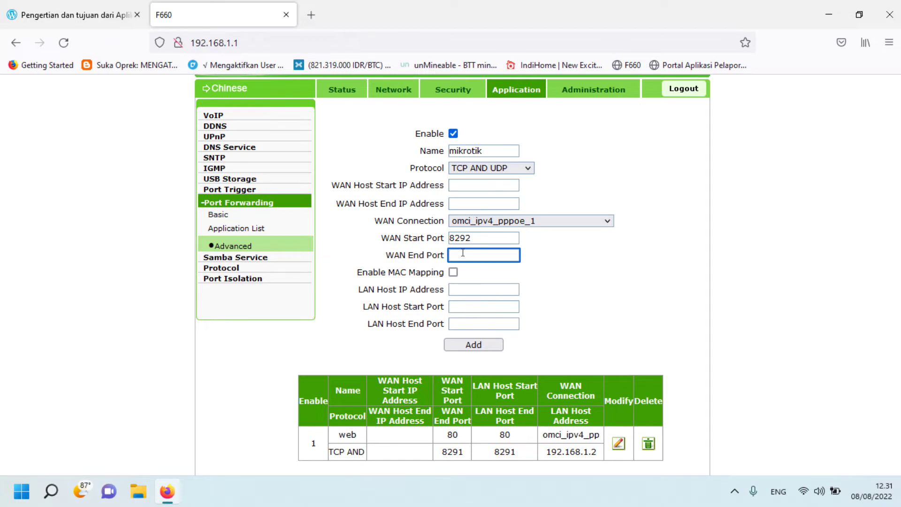
text(8292)
Set the LAN host IP address of the mikrotik rule to 192.168.1.4, leaving MAC mapping disabled
click(495, 289)
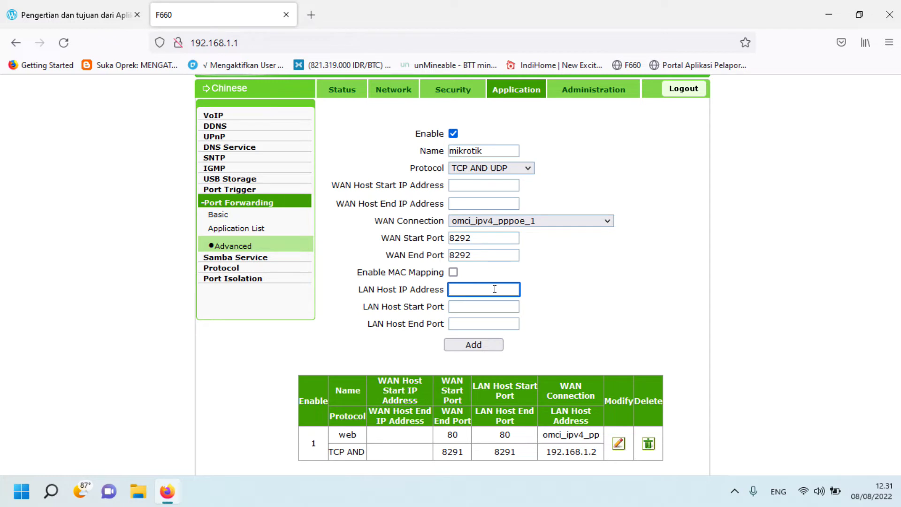
text(192.168.1.1)
key(BackSpace)
text(4)
click(454, 272)
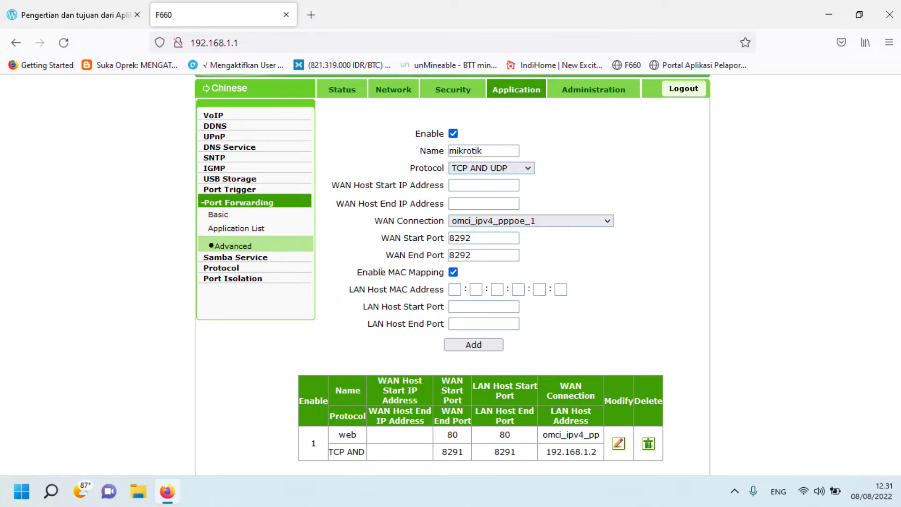
click(454, 272)
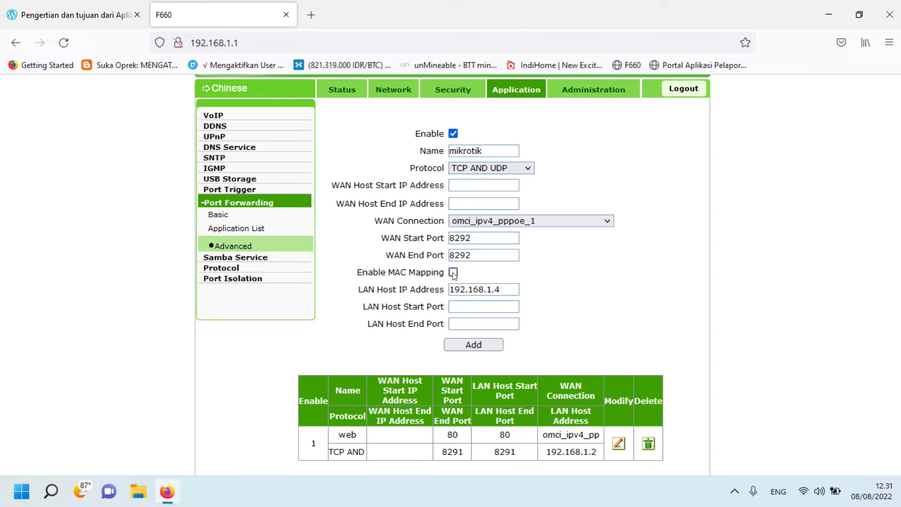
Set the LAN host start and end ports to 8292 and add the mikrotik rule
click(495, 302)
text(8292)
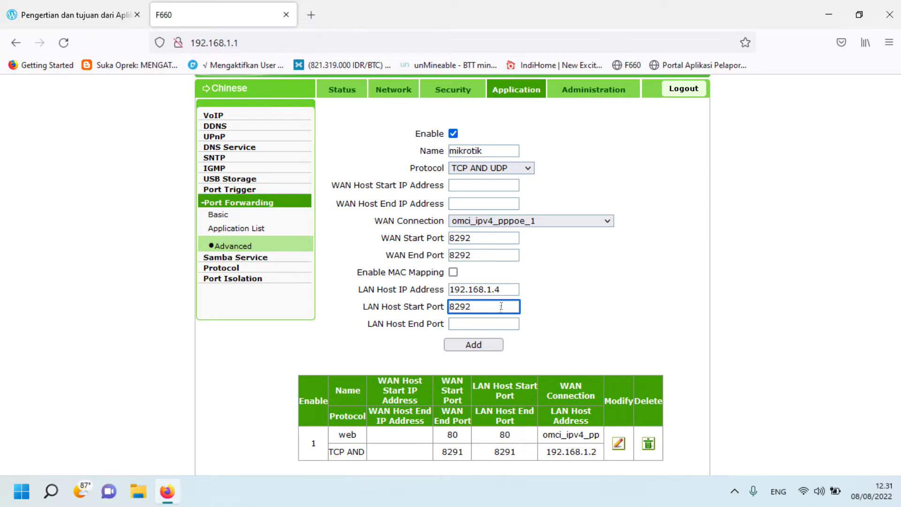
click(484, 323)
text(8292)
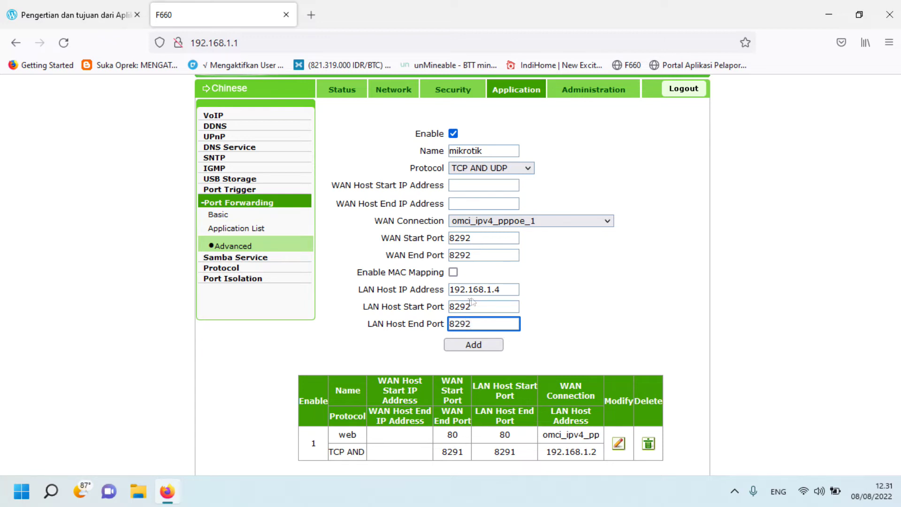
click(473, 345)
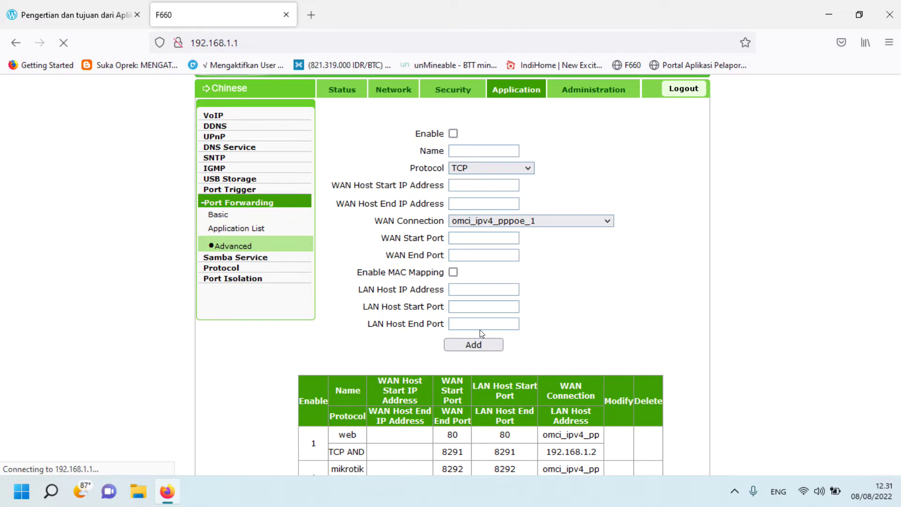
Log out of the router and replace its browser tab with a new empty one
scroll(479, 330, down, 2)
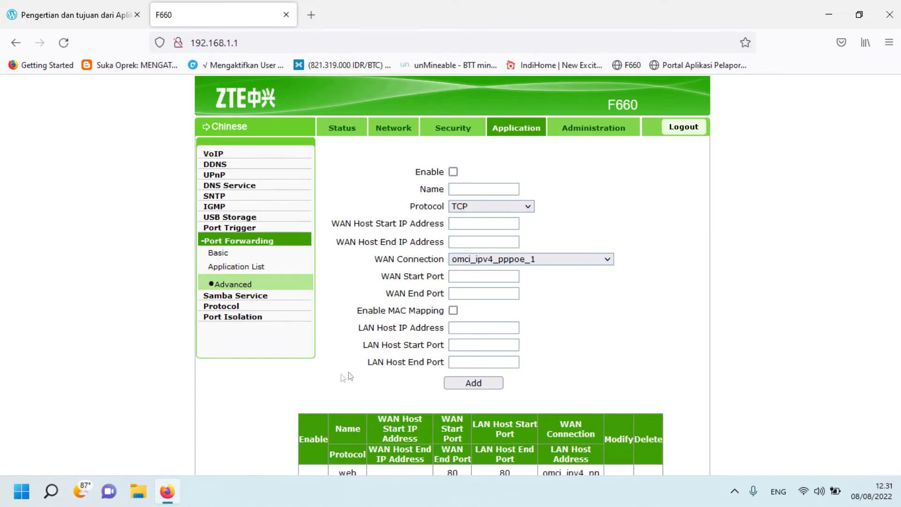
scroll(340, 370, down, 2)
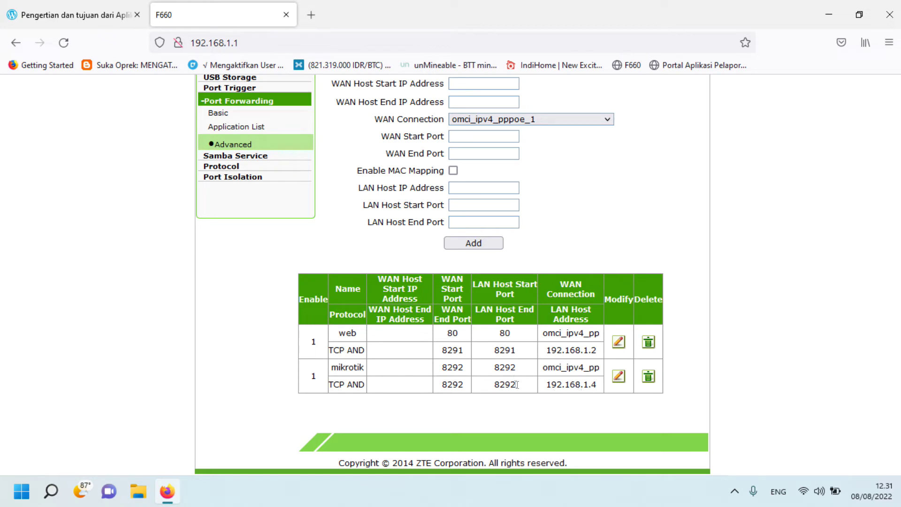
scroll(619, 396, up, 3)
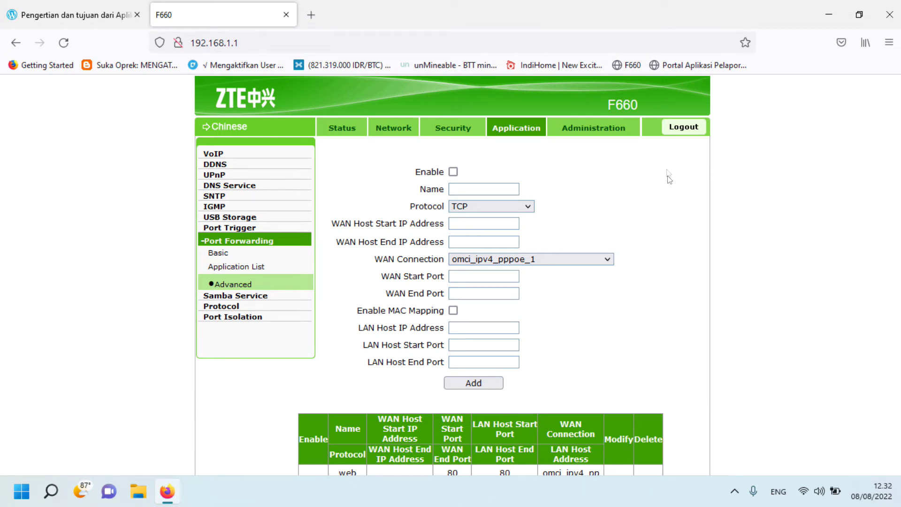
click(681, 126)
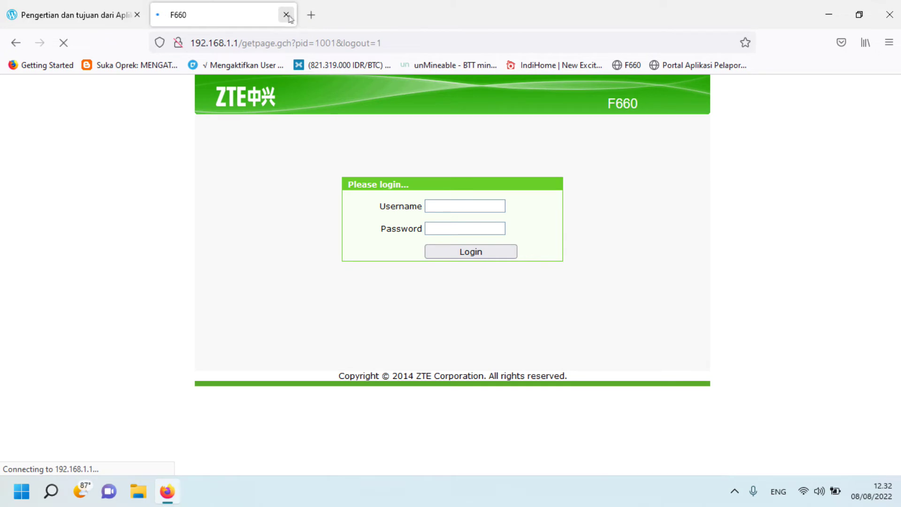
click(311, 16)
click(286, 16)
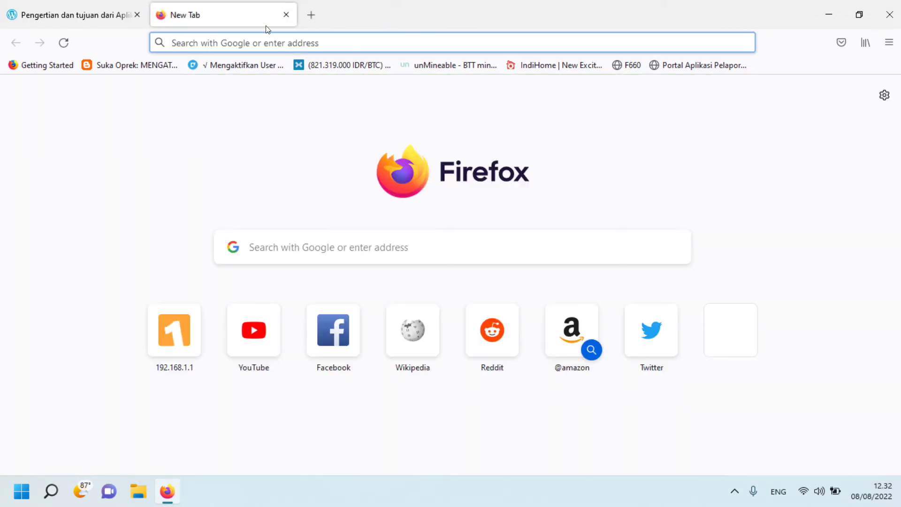
Search the web for myip and open the MyIP.com result to check the connection's public IP address
click(248, 42)
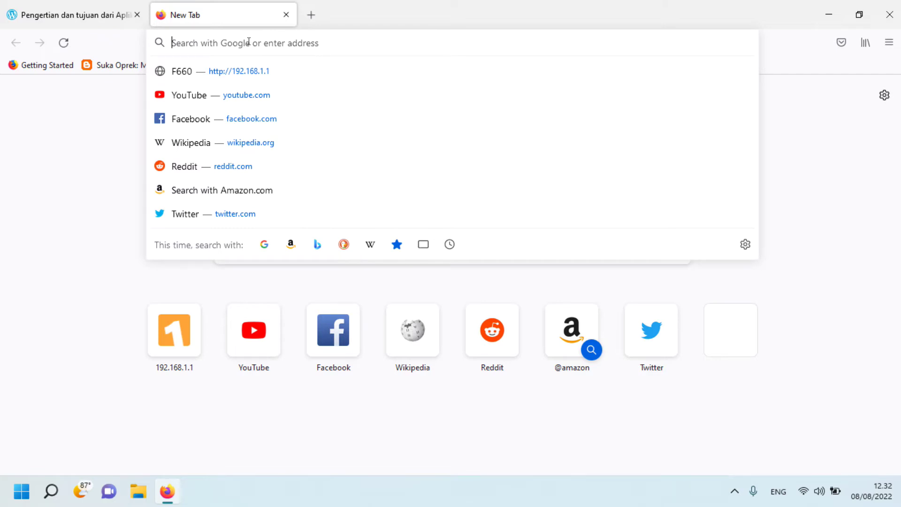
text(myip)
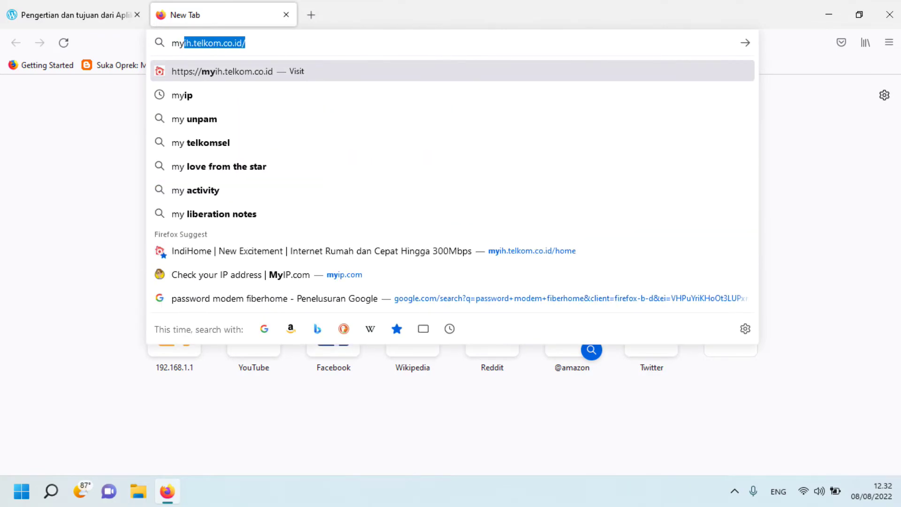
key(Return)
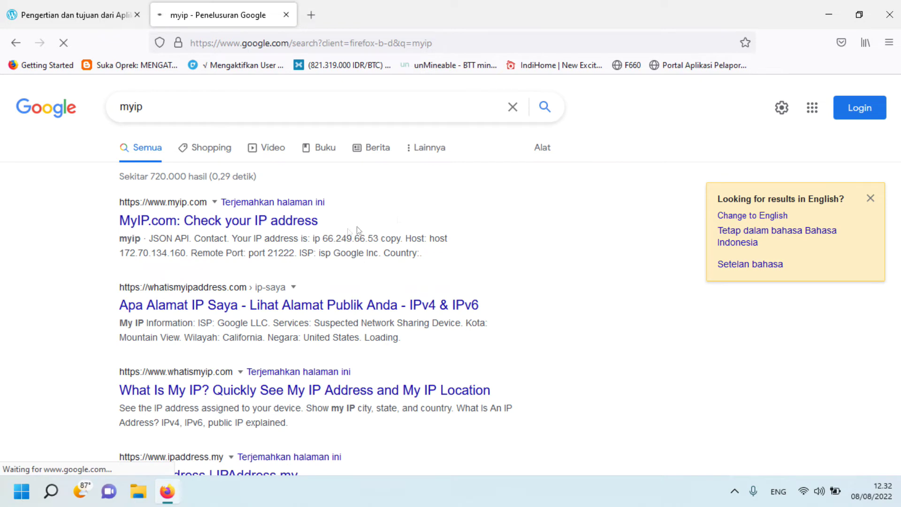
click(281, 221)
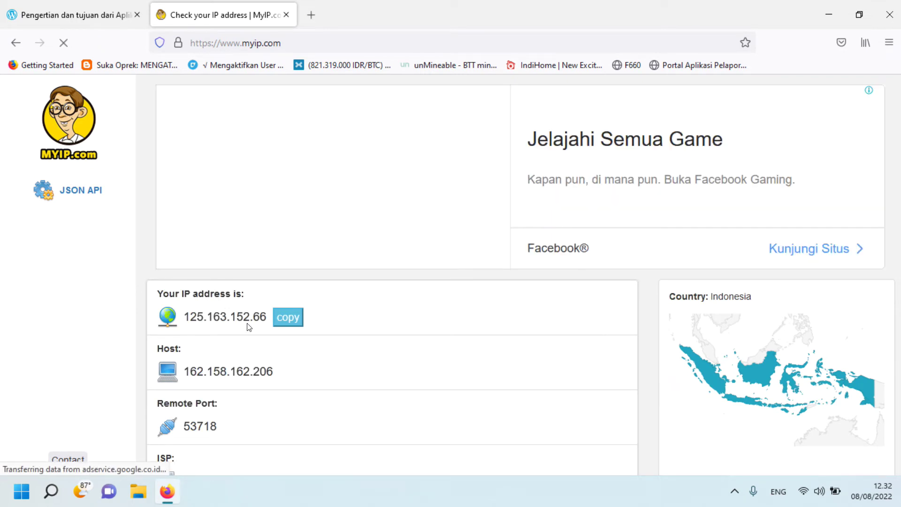
Copy the connection's public IP address from the MyIP.com page
click(284, 319)
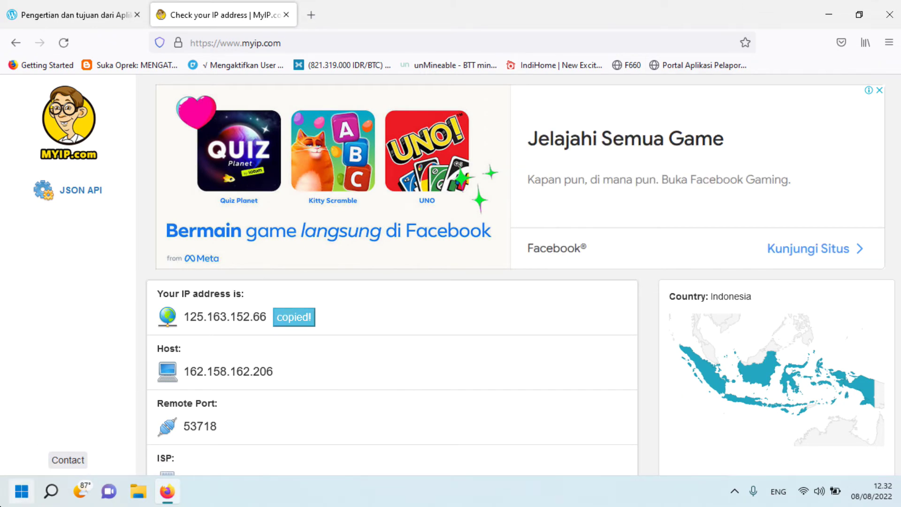
click(22, 491)
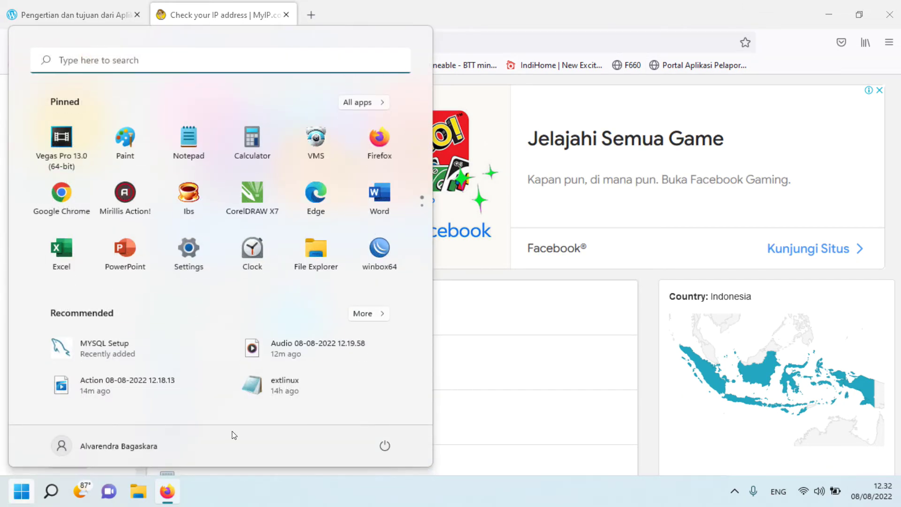
click(476, 285)
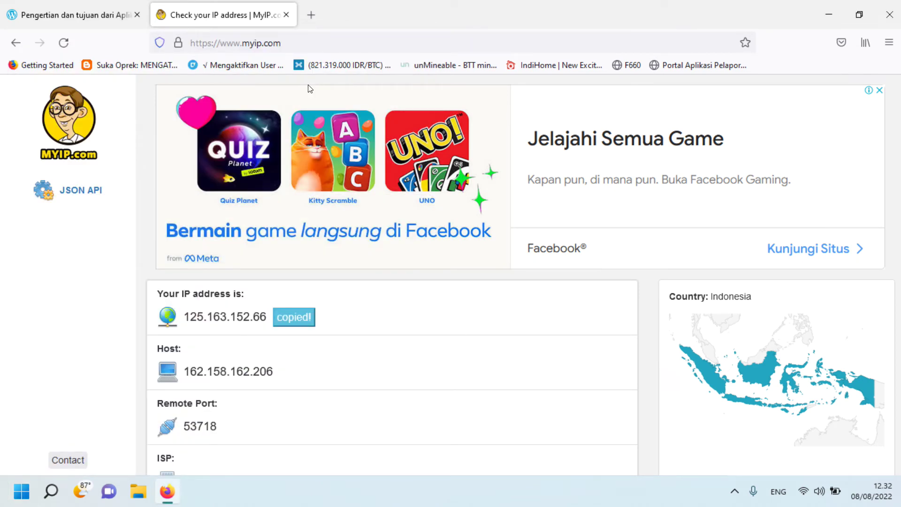
Take the computer off the wahana Wi-Fi and check in the network list that it uses Galaxy A02b91a instead
click(808, 498)
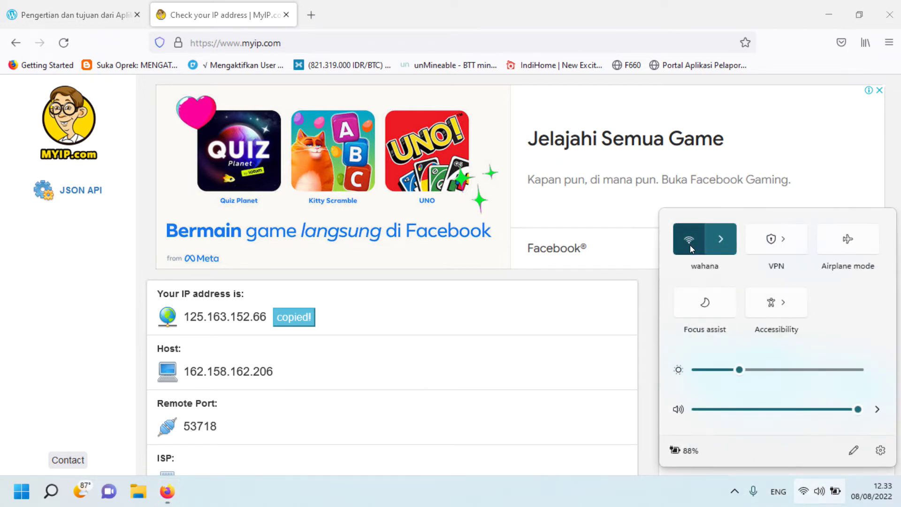
click(690, 245)
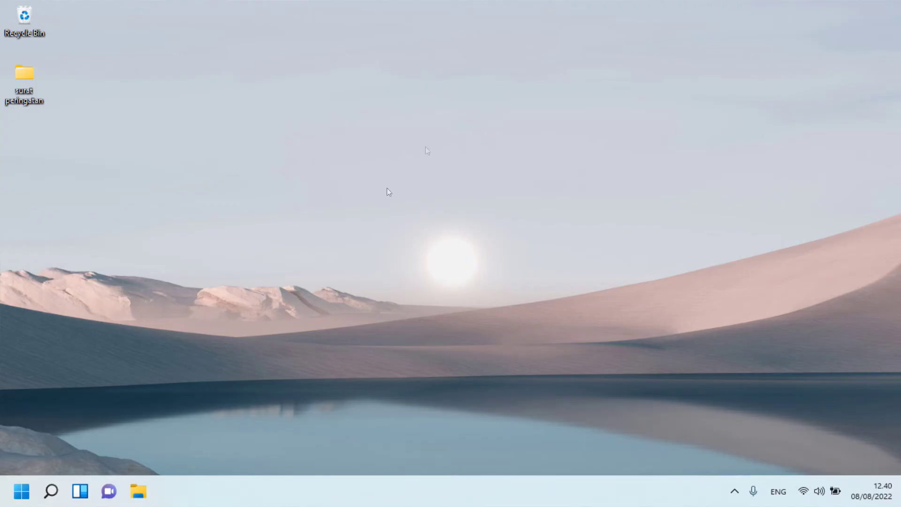
click(800, 488)
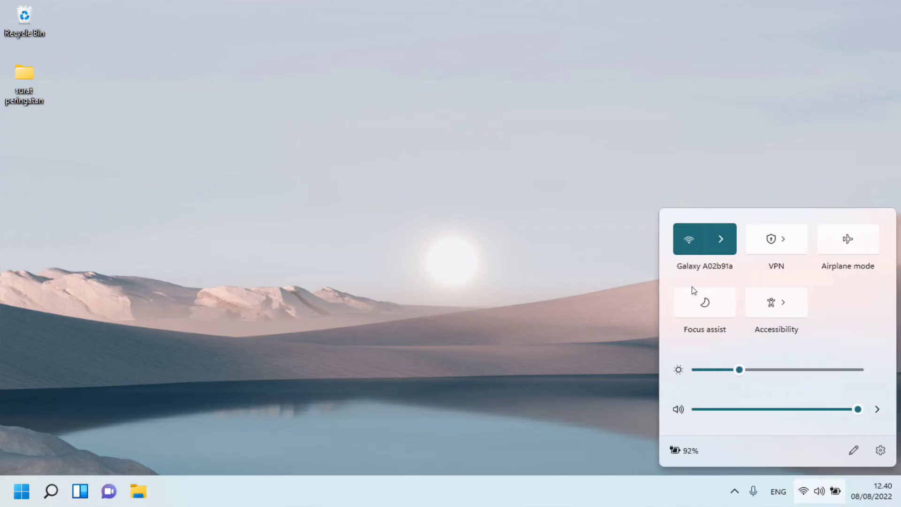
click(713, 243)
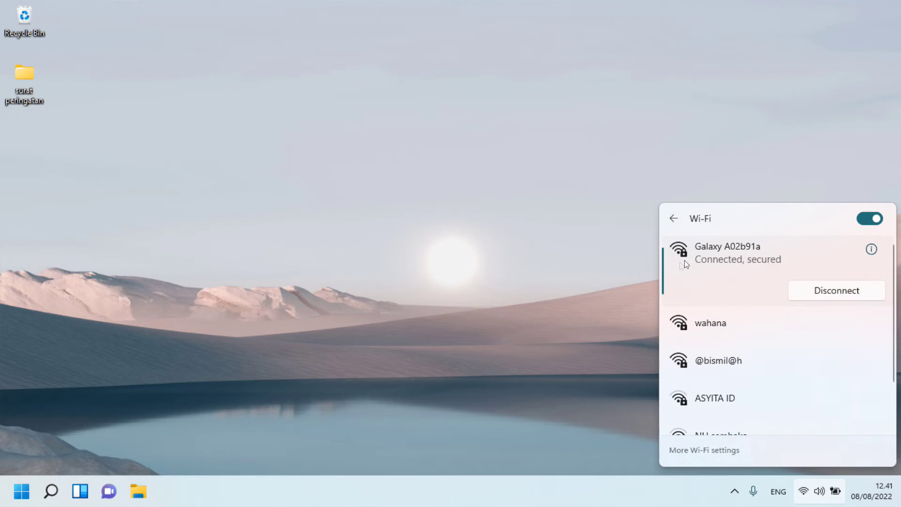
click(577, 236)
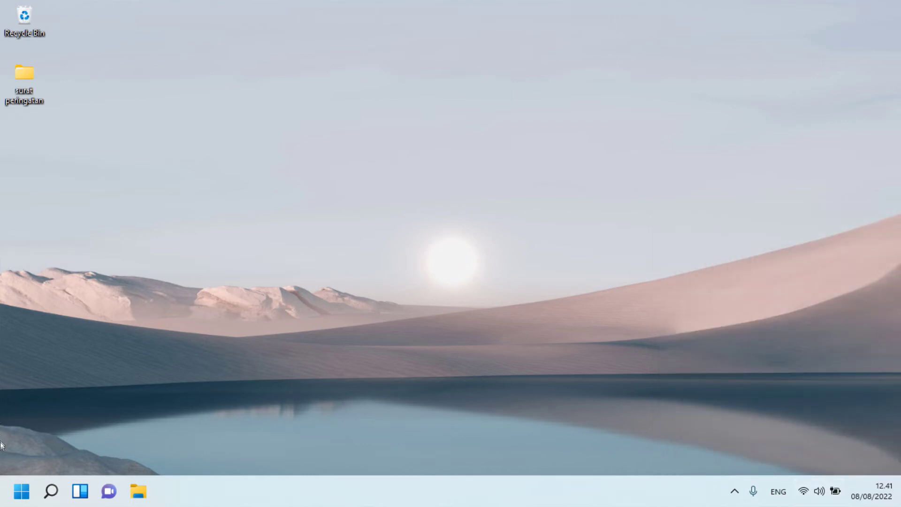
click(21, 491)
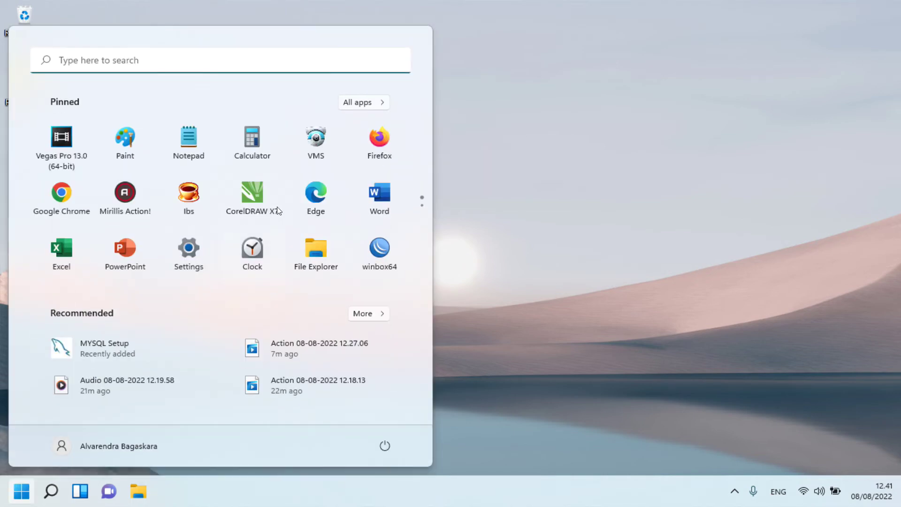
click(369, 262)
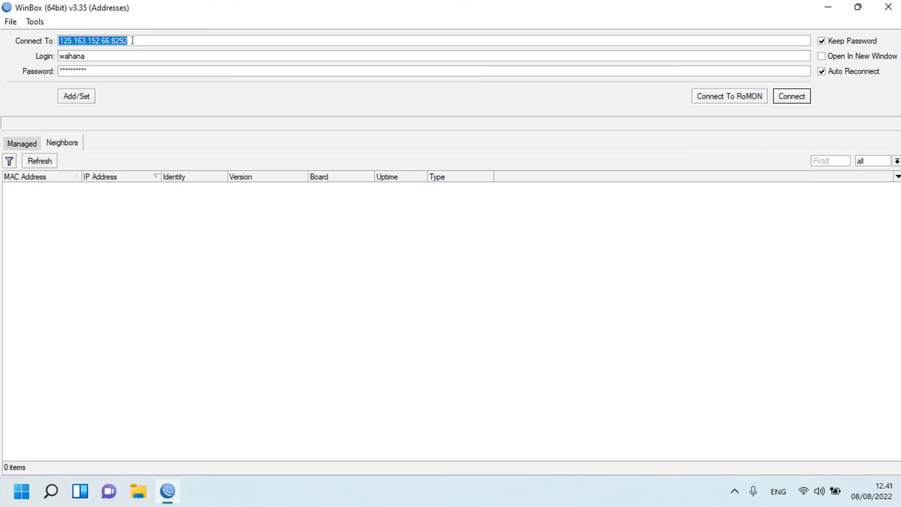
click(108, 39)
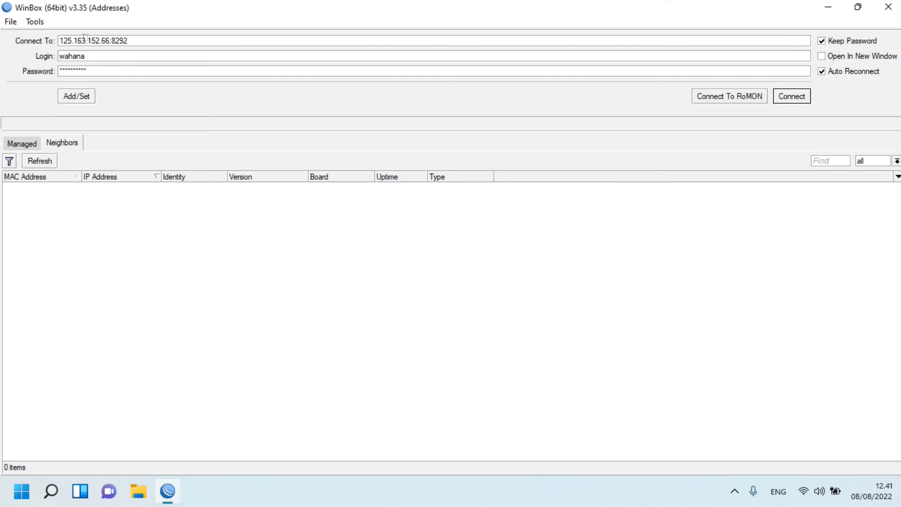
drag(111, 40, 128, 39)
click(127, 40)
drag(126, 40, 111, 40)
click(130, 39)
click(781, 96)
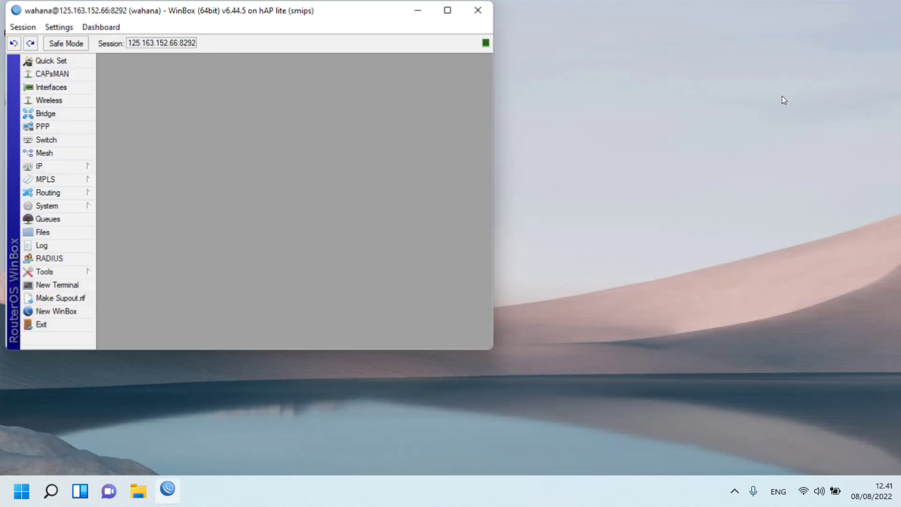
Maximize the WinBox session window and open the router's interface list, filling the workspace
click(447, 10)
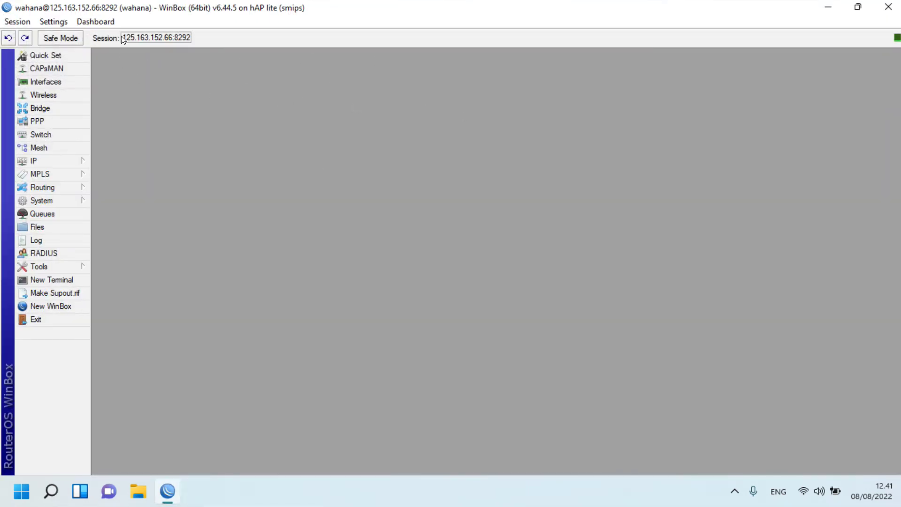
drag(123, 38, 210, 40)
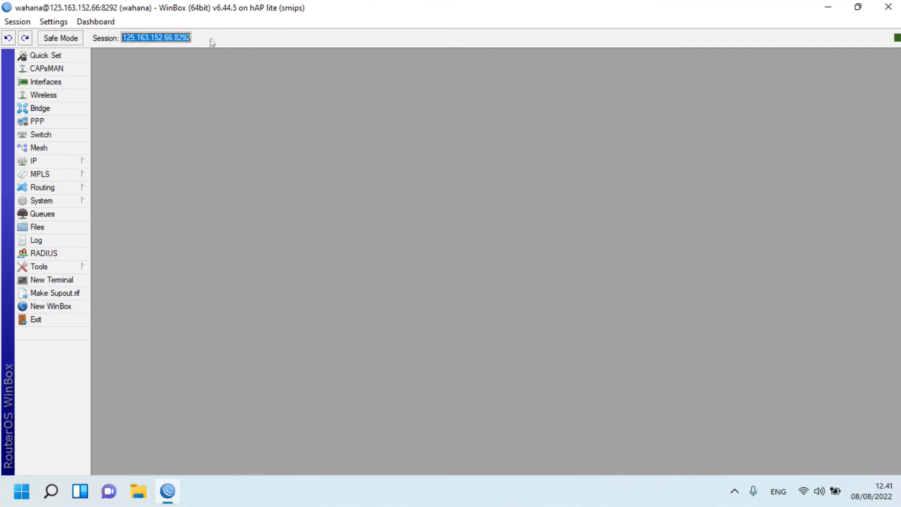
click(60, 81)
click(886, 144)
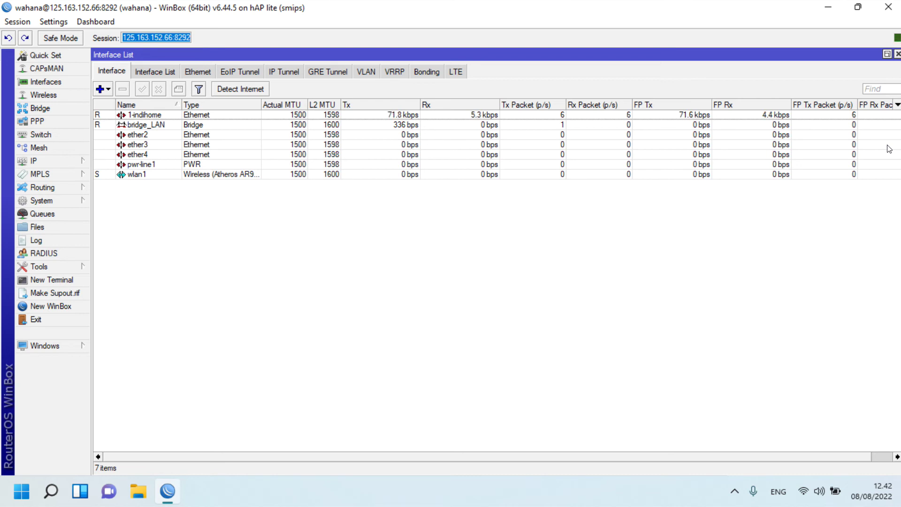
Examine the router's interfaces from ether2 to pwr-line1 and the session's remote address and port
click(168, 137)
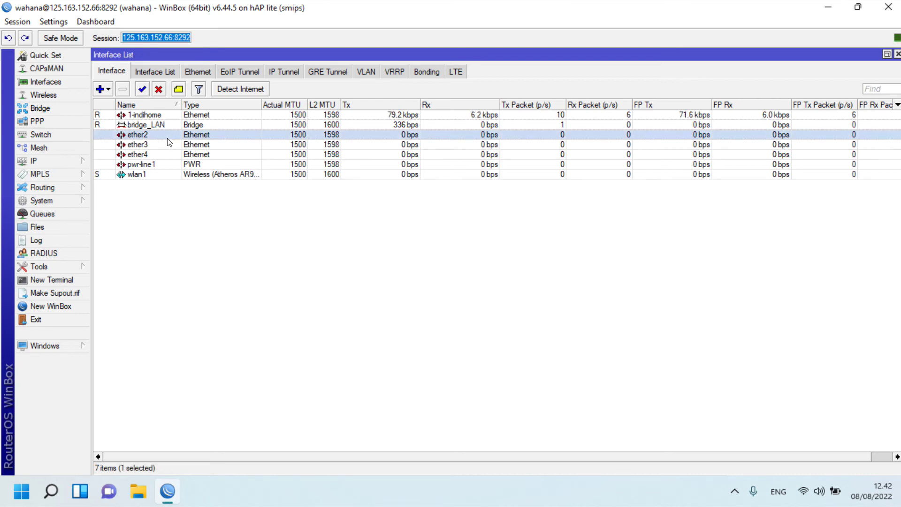
click(174, 145)
click(199, 164)
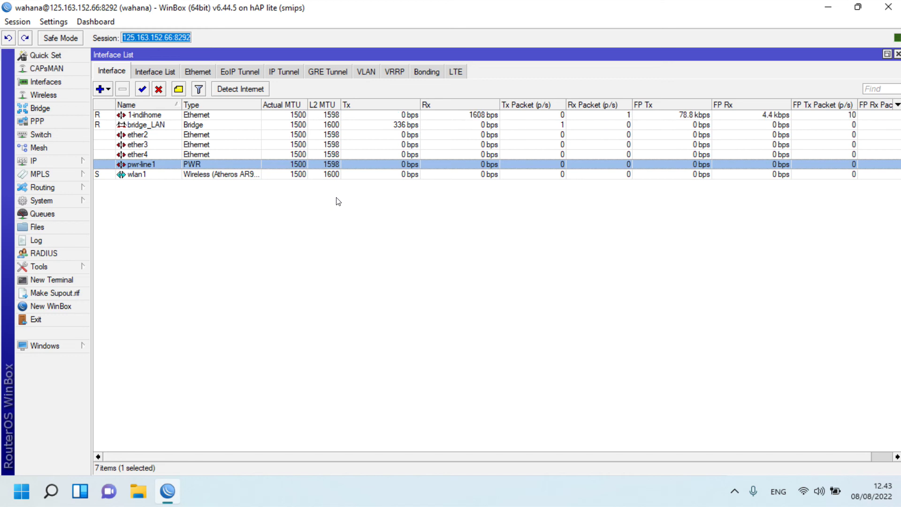
click(133, 38)
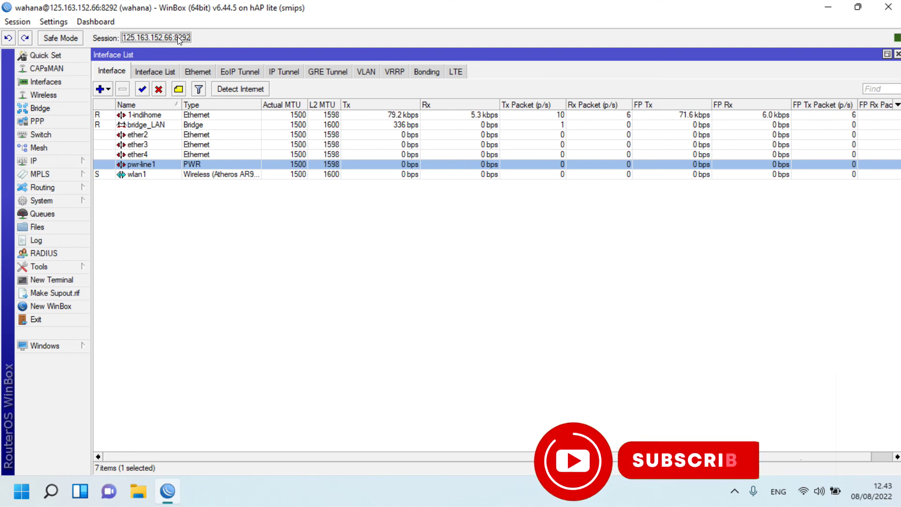
drag(124, 38, 192, 39)
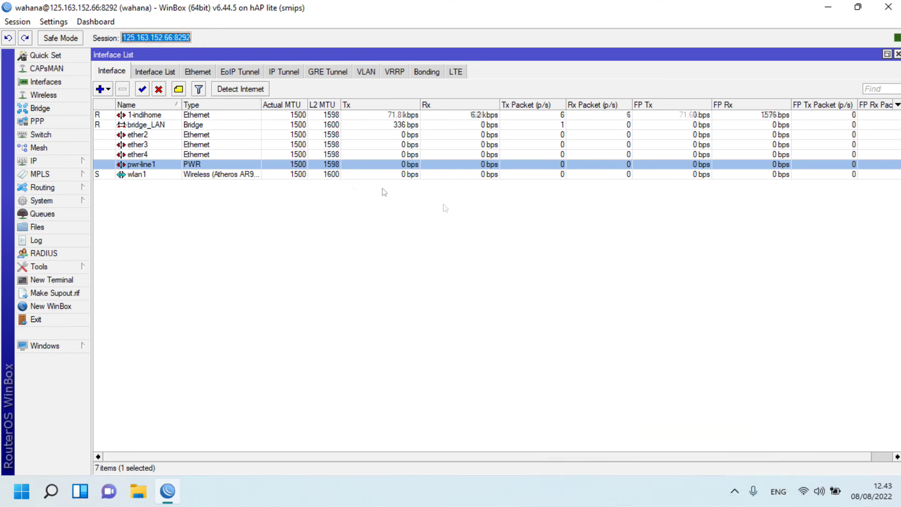
click(487, 237)
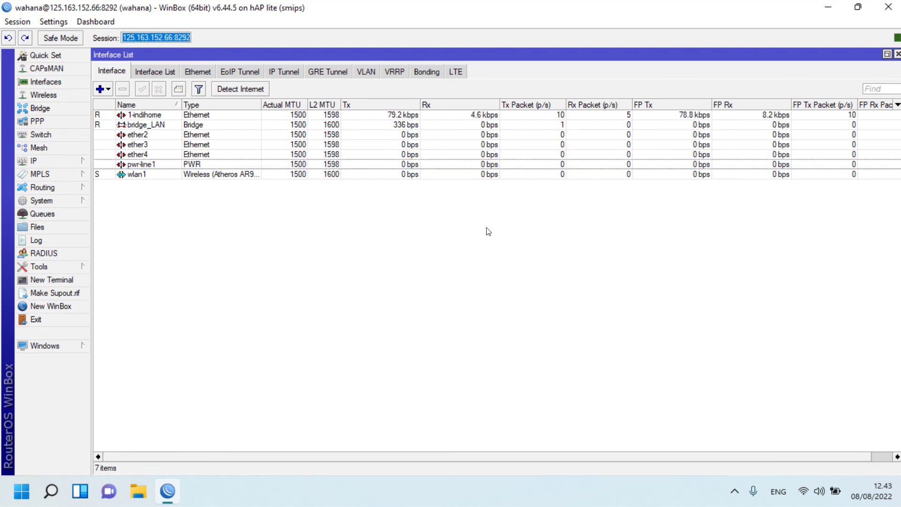